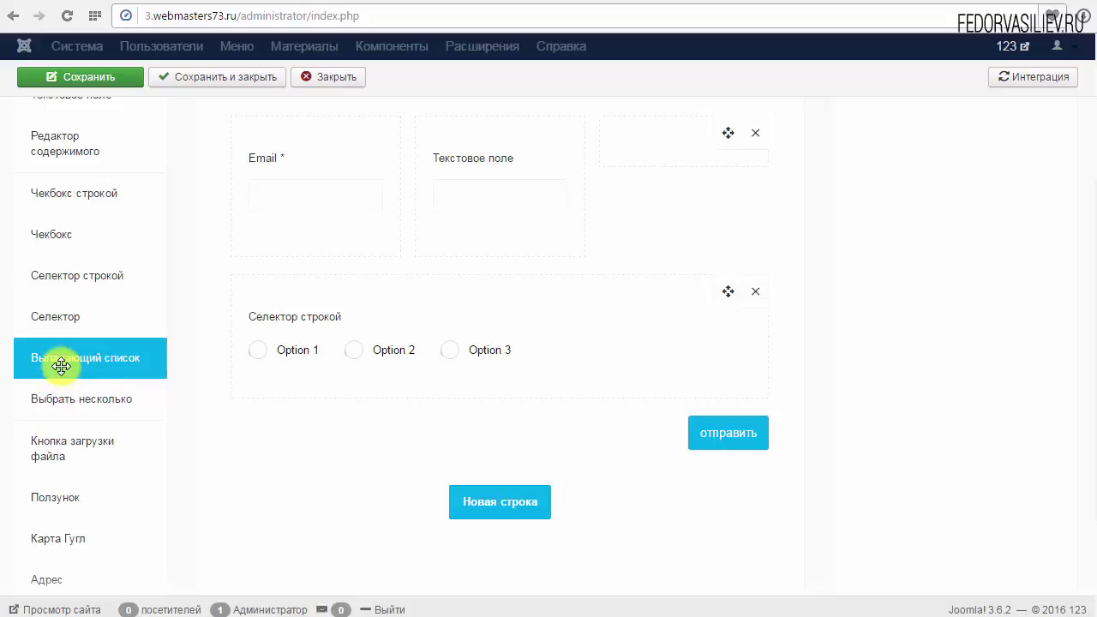
Step: Add a «Выпадающий список» field below the inline selector and try its option names for editing
drag(67, 357, 386, 391)
click(325, 426)
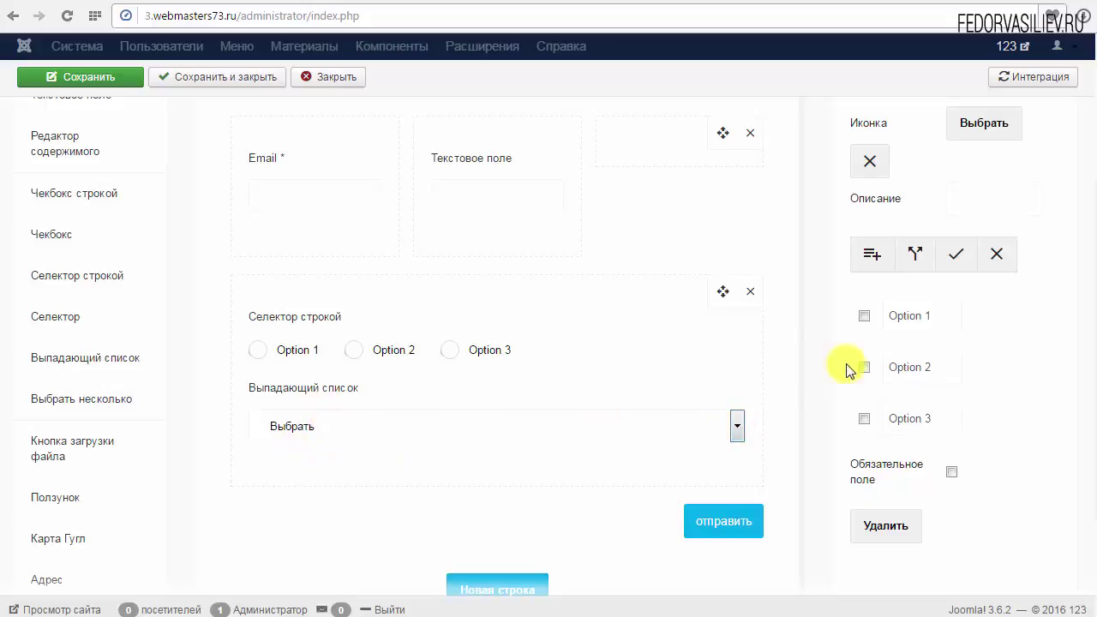
double_click(925, 317)
click(928, 367)
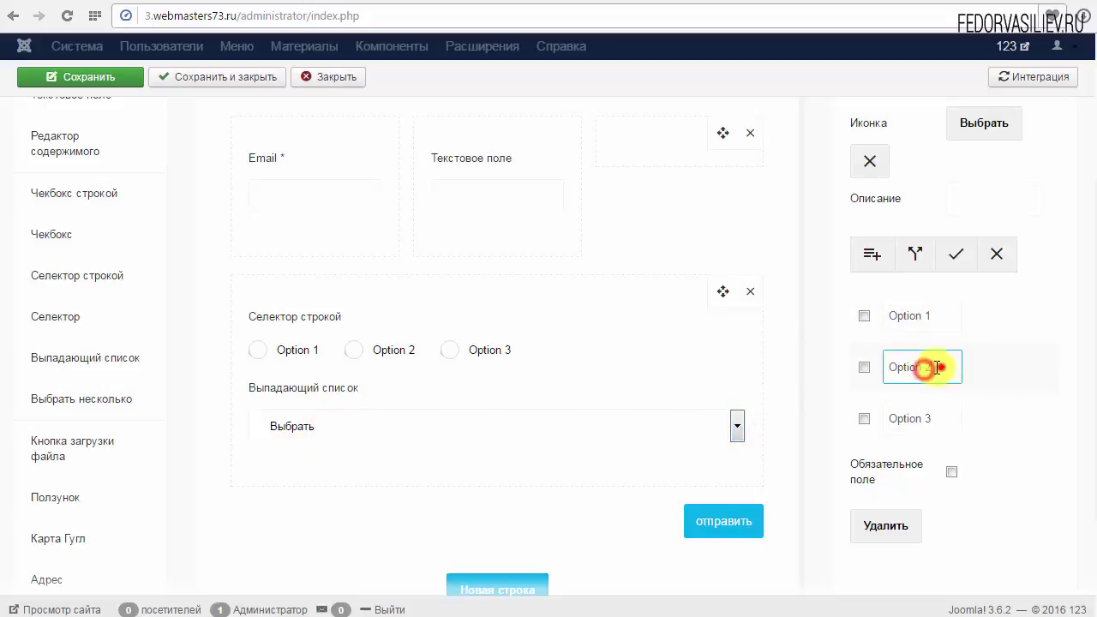
click(911, 419)
drag(943, 418, 857, 416)
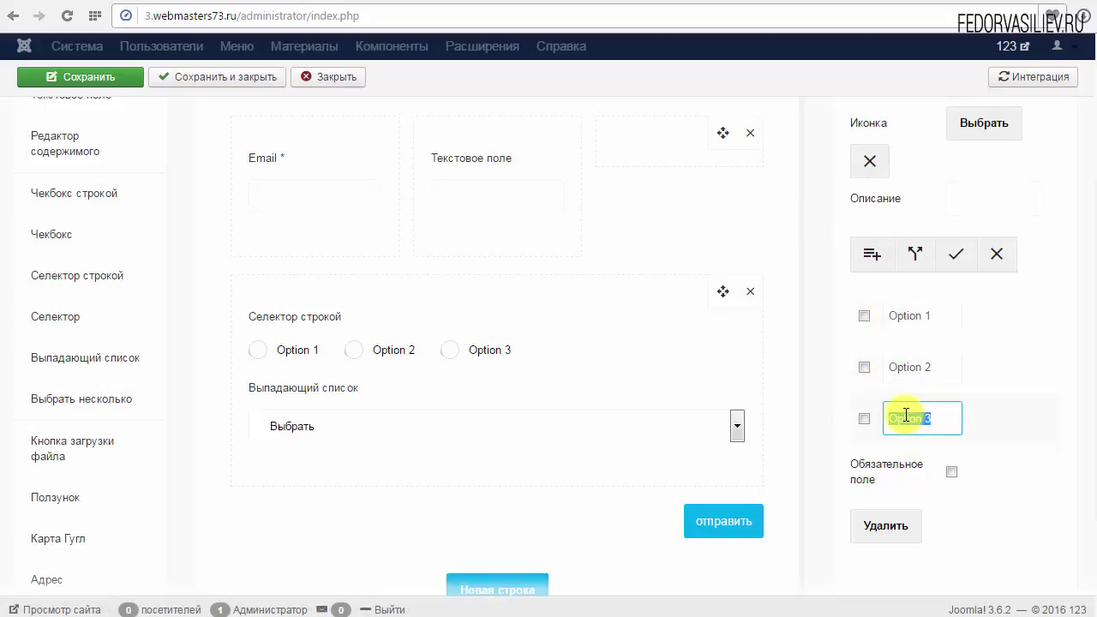
Step: Review the dropdown field's icon and description settings, and delete the field from the form
scroll(923, 387, up, 4)
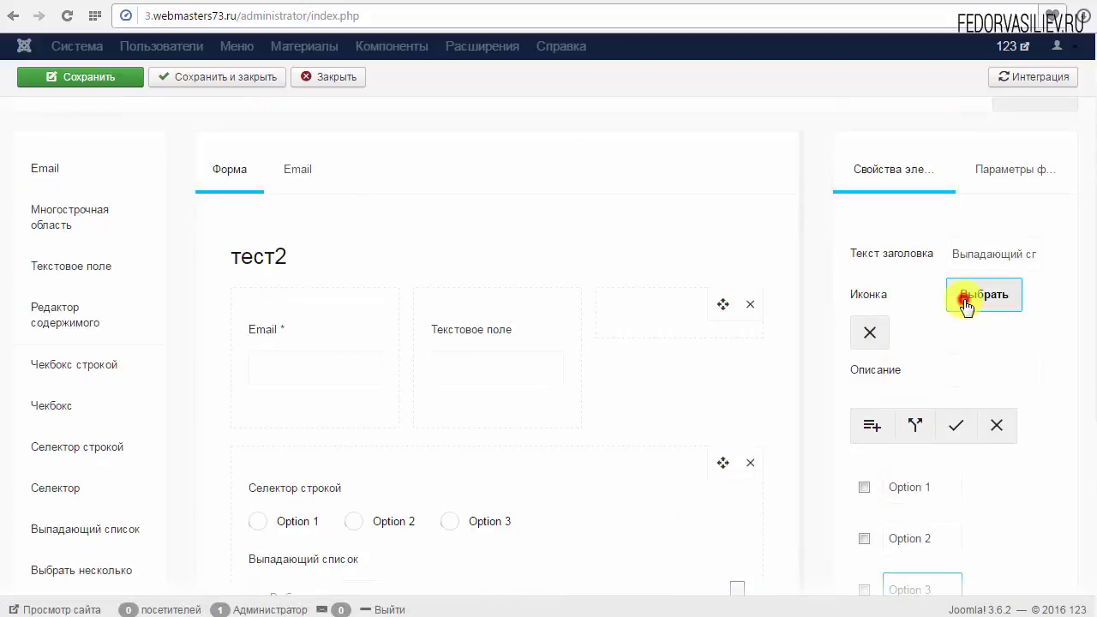
click(965, 304)
click(977, 573)
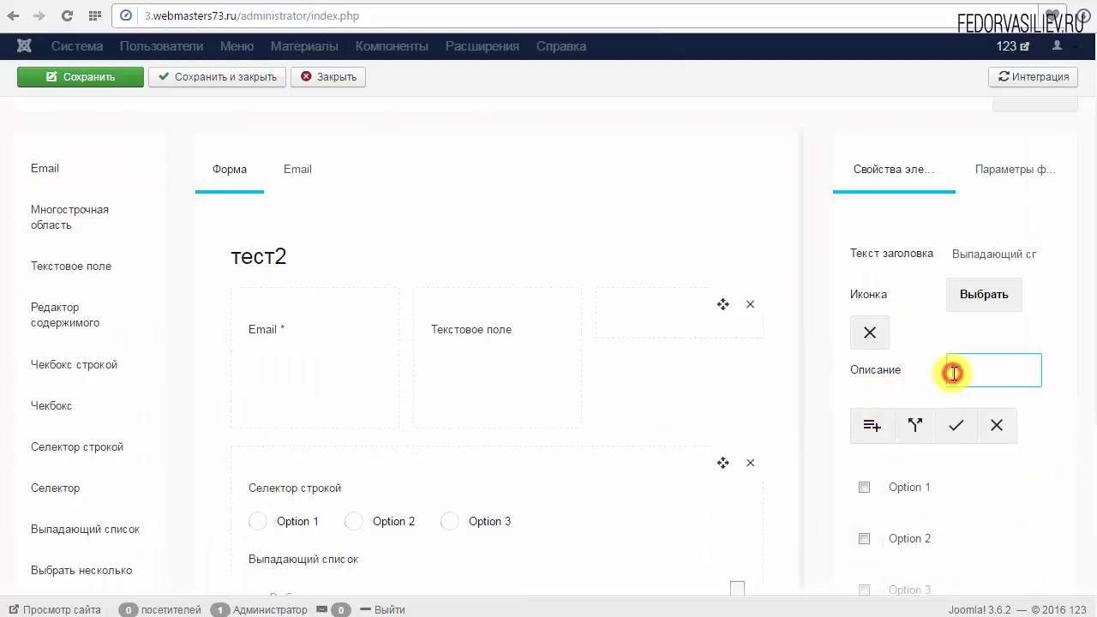
scroll(950, 373, down, 3)
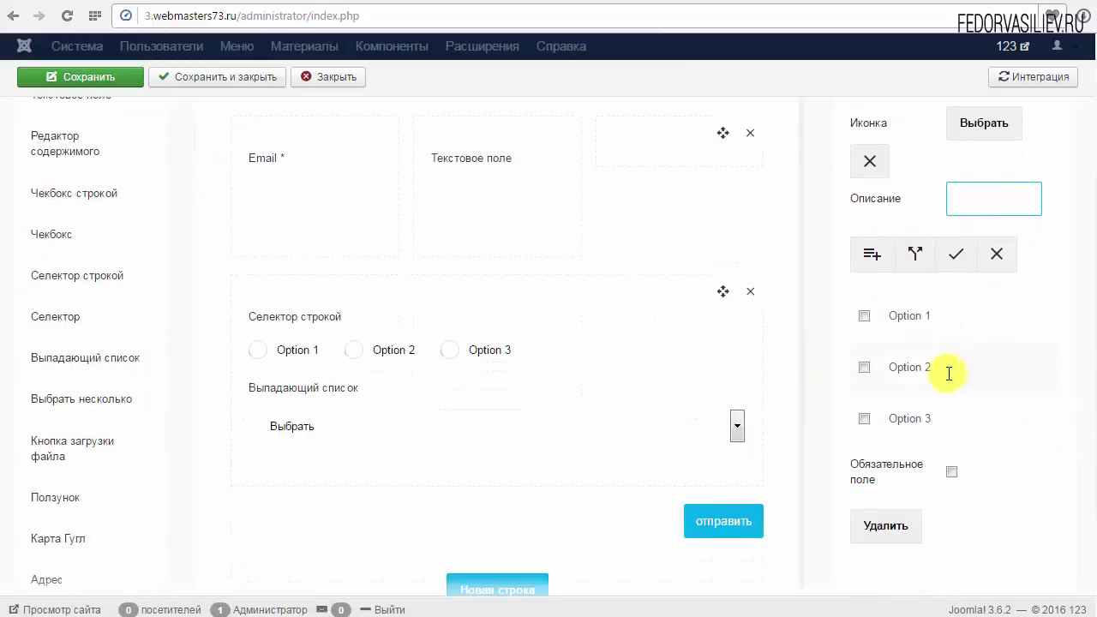
click(892, 525)
Step: Add a «Выбрать несколько» field below the inline selector and review its properties
drag(77, 490, 289, 539)
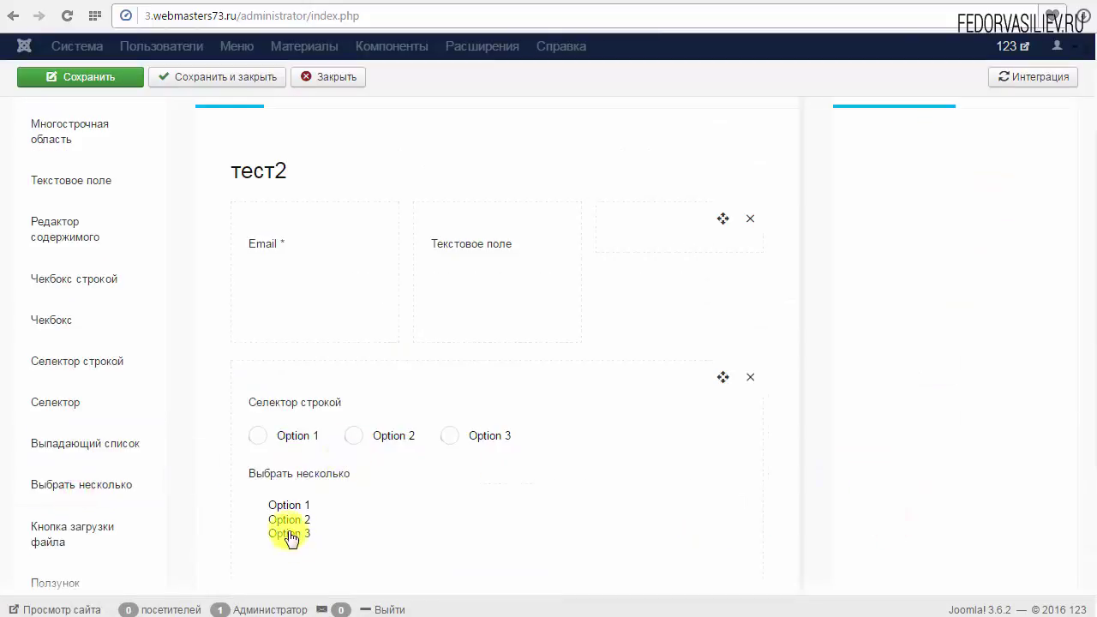
click(282, 515)
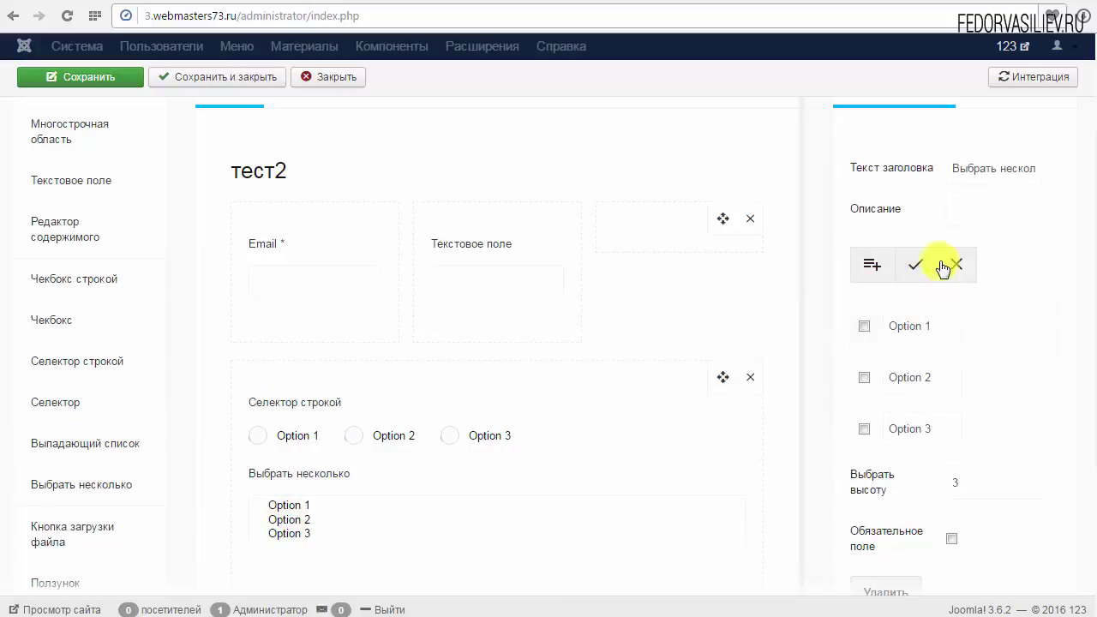
scroll(972, 520, down, 3)
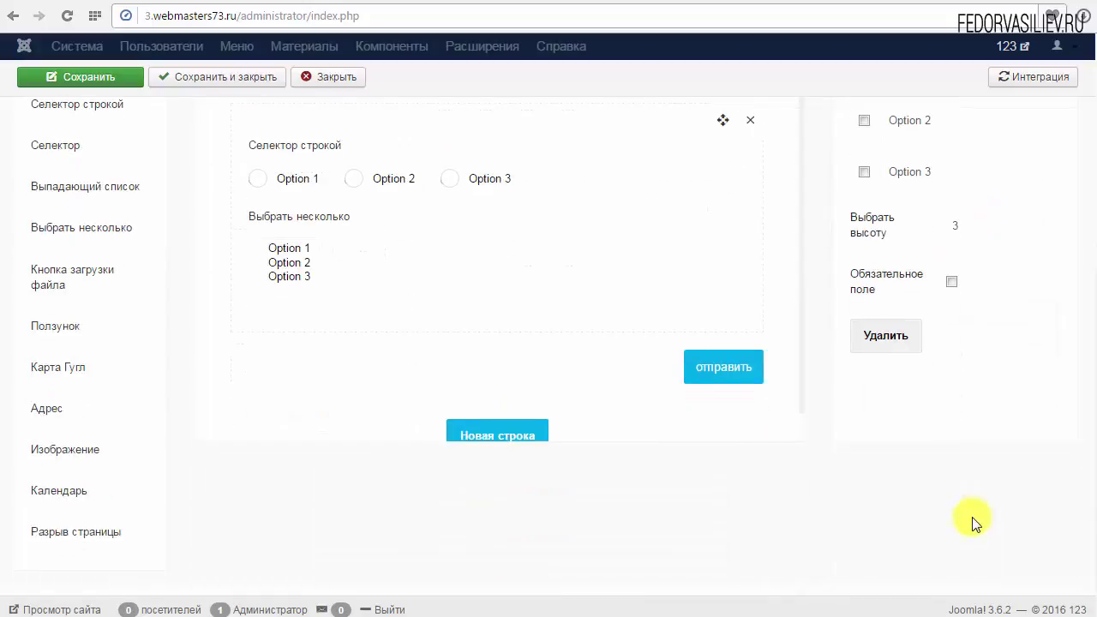
scroll(971, 520, up, 5)
scroll(660, 434, down, 3)
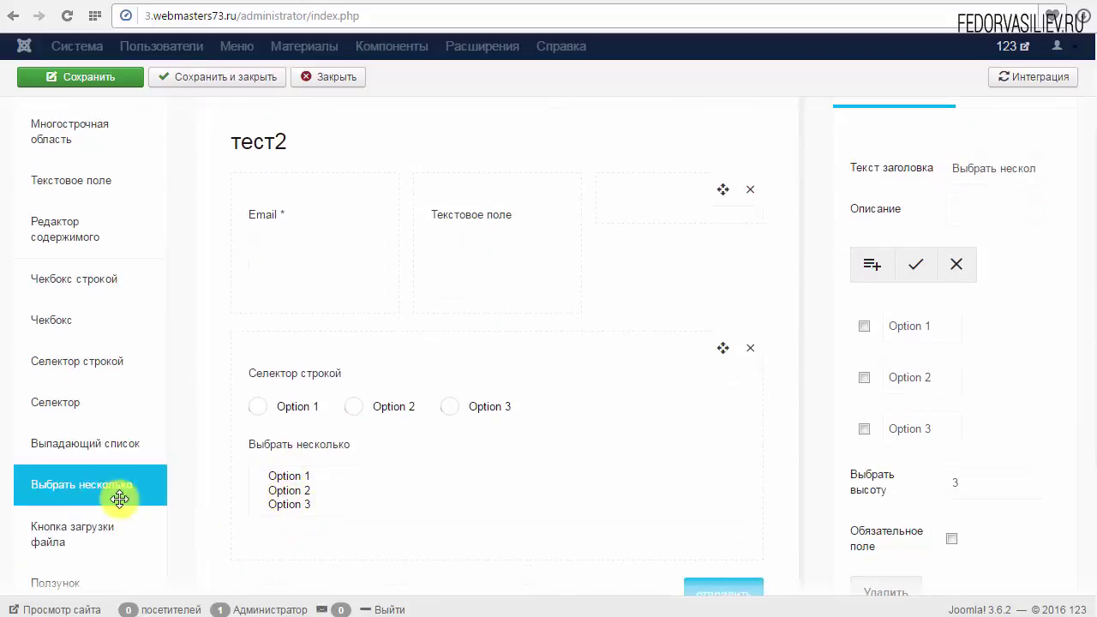
scroll(163, 468, up, 1)
scroll(163, 468, down, 2)
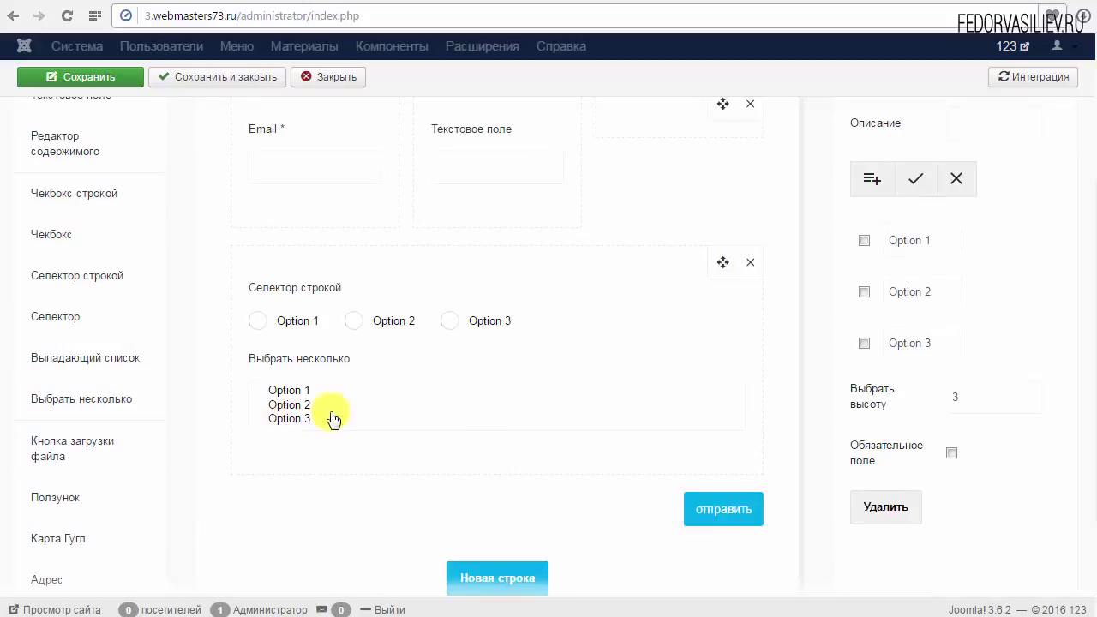
Step: Delete the «Выбрать несколько» field from the form and confirm the deletion
click(855, 508)
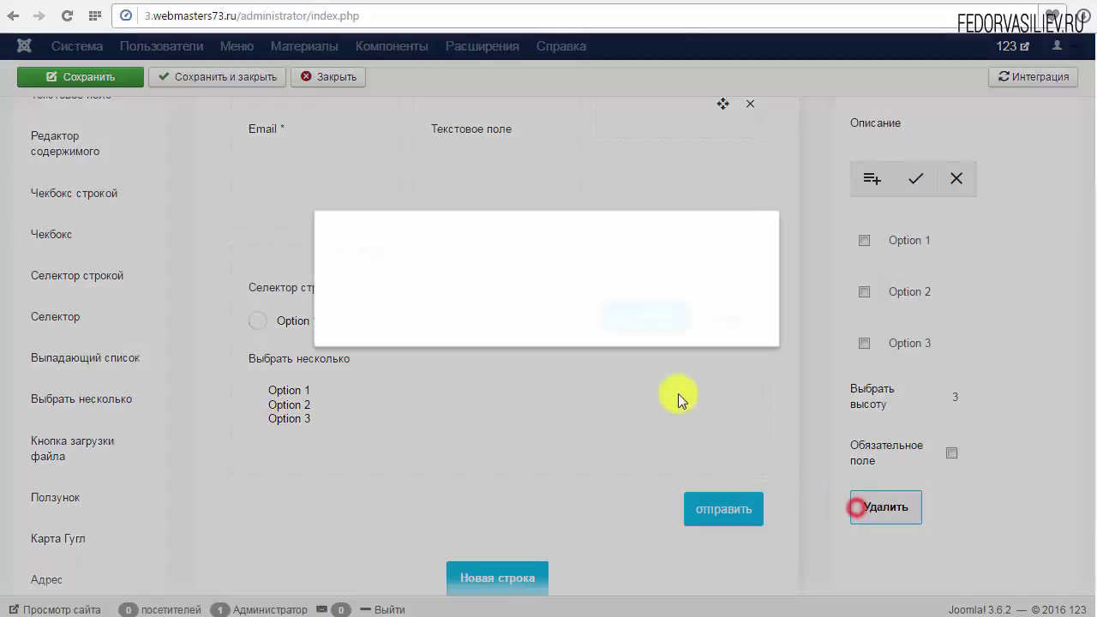
click(659, 318)
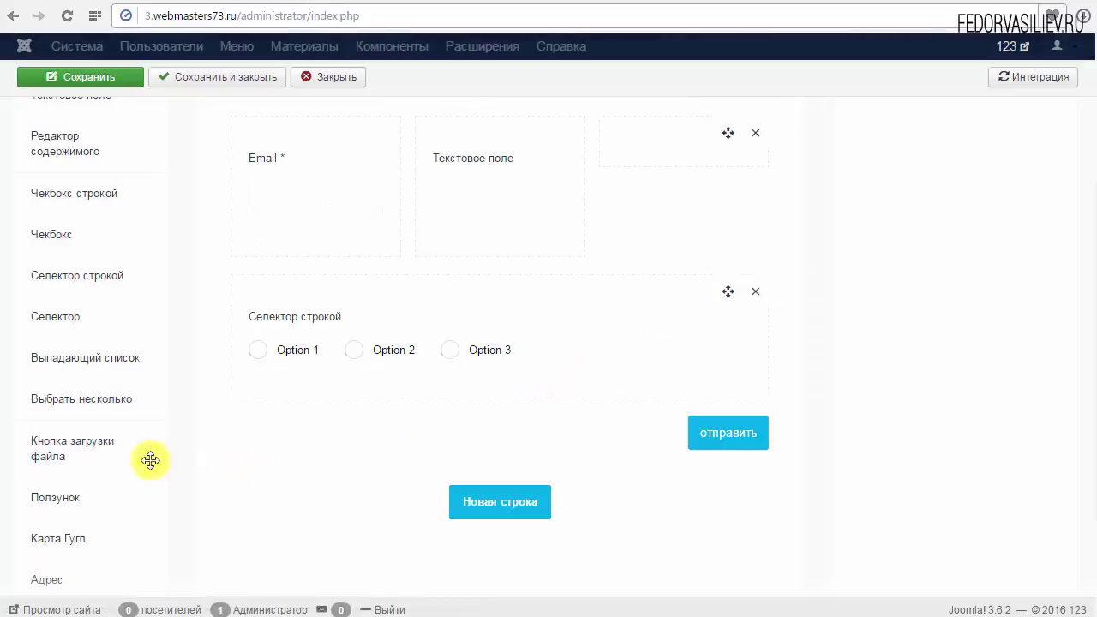
Step: Add a «Кнопка загрузки файла» field below the inline selector and preview its file chooser without selecting a file
drag(57, 452, 385, 401)
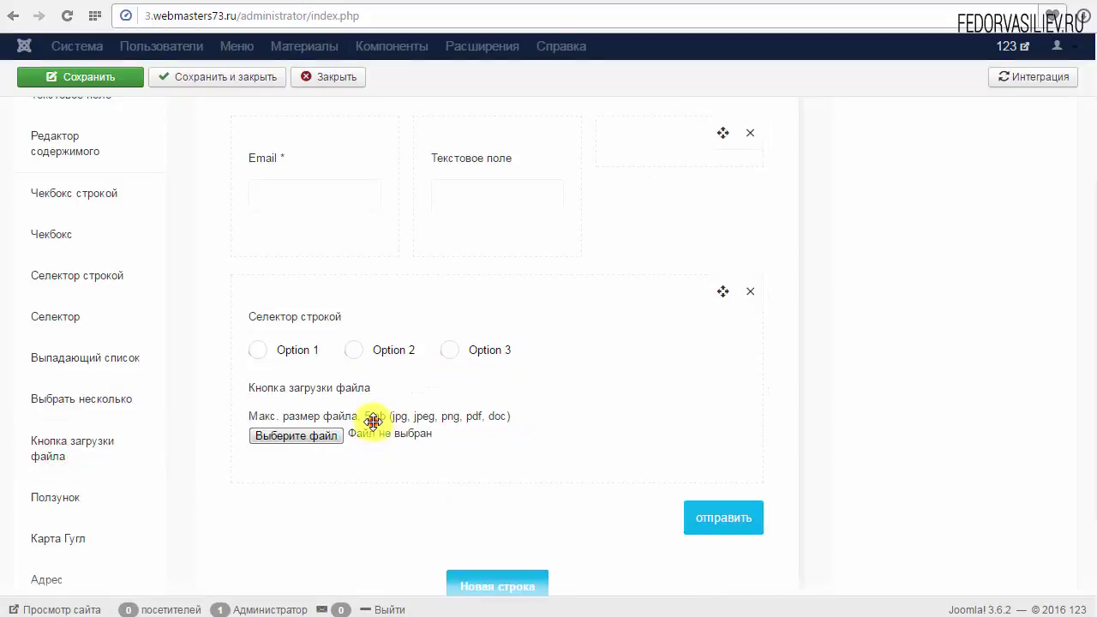
click(372, 416)
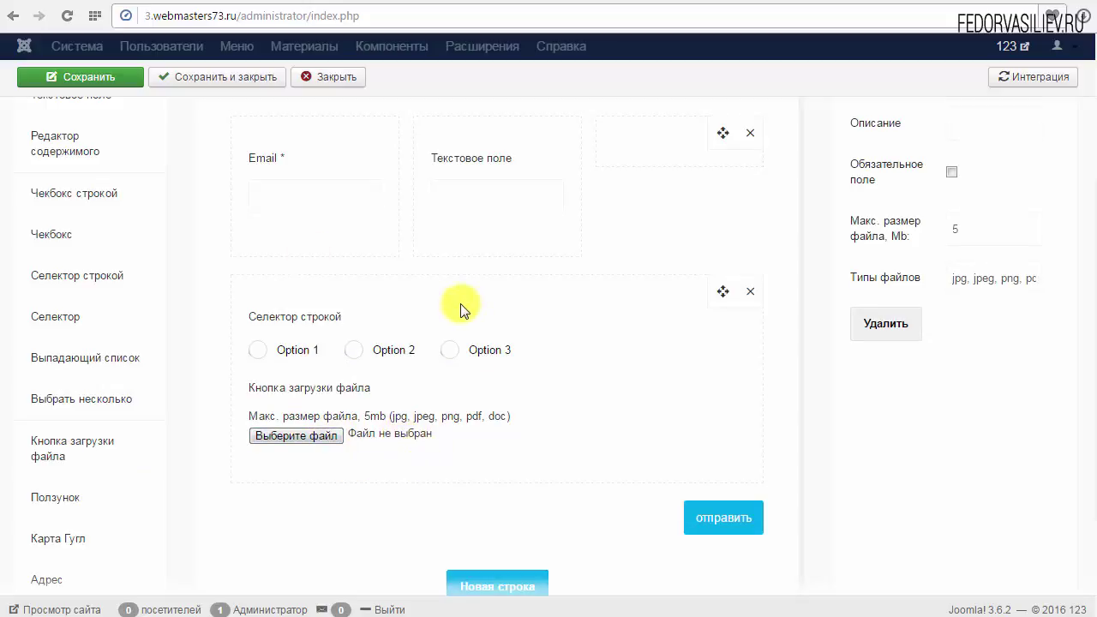
click(410, 430)
click(698, 377)
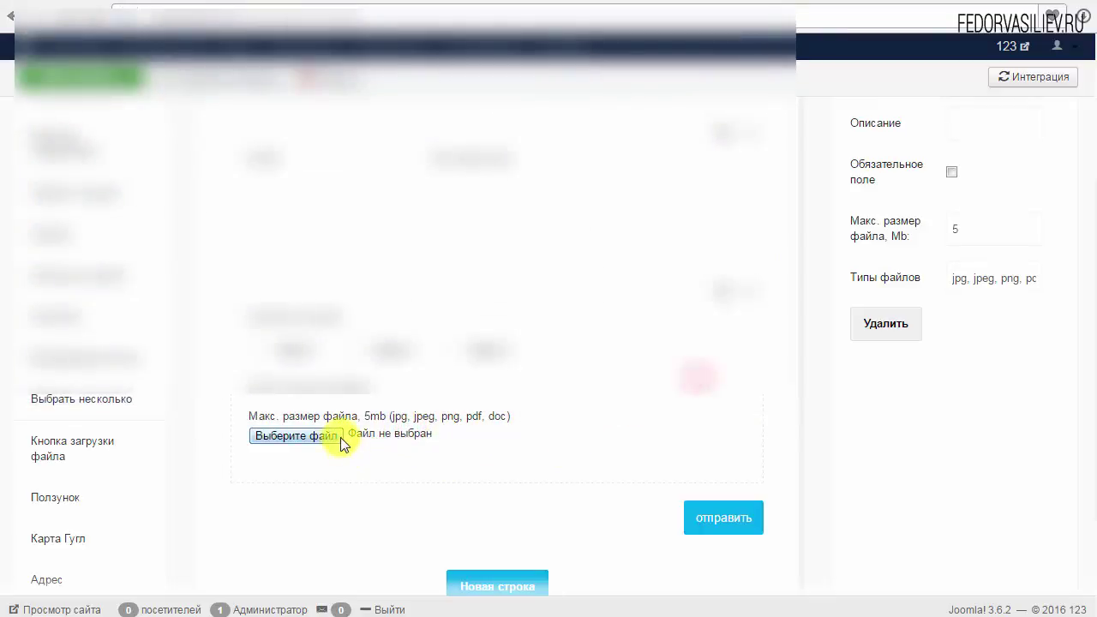
click(300, 435)
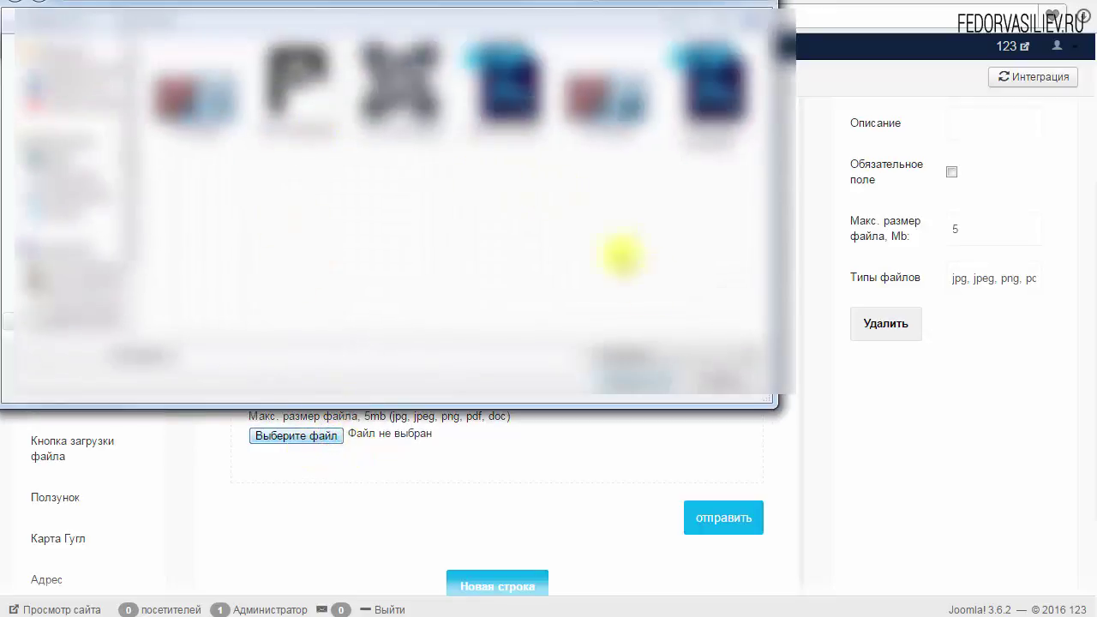
click(710, 382)
Step: Set the file upload field's title text to «прикрепить»
scroll(955, 403, up, 4)
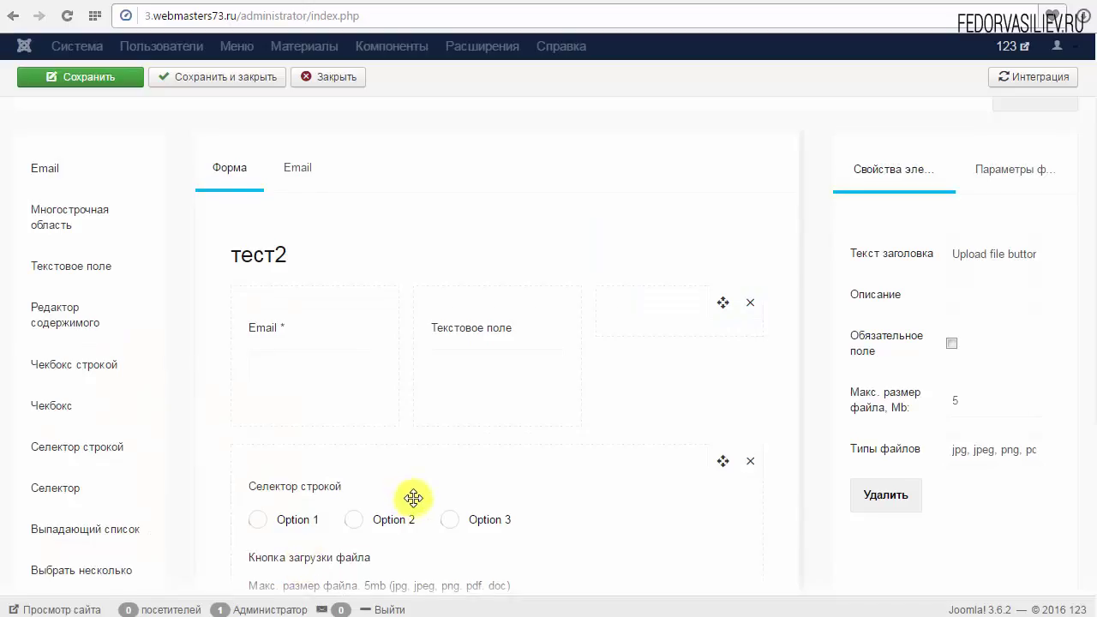
scroll(414, 498, down, 2)
scroll(950, 345, up, 3)
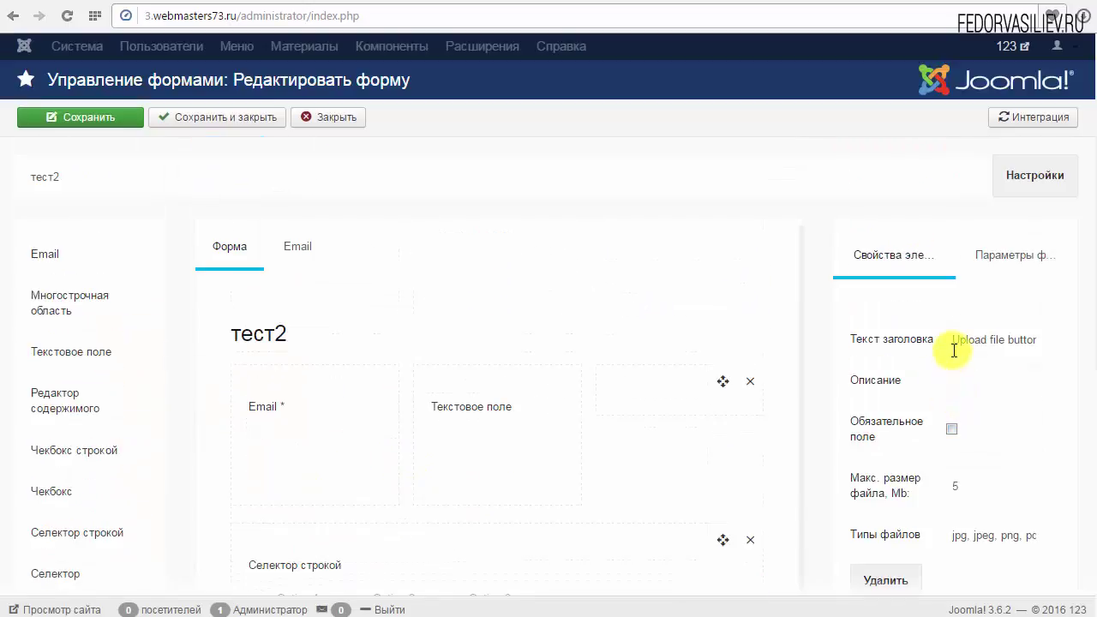
drag(950, 346, 953, 345)
text(п)
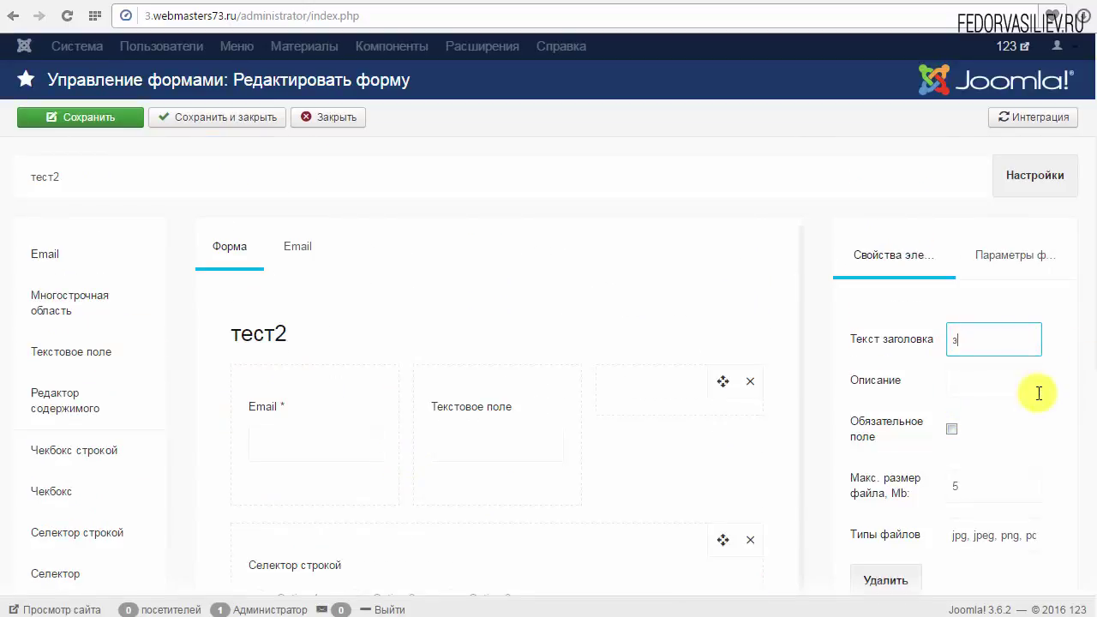
text(рикрепить)
key(Tab)
scroll(262, 391, down, 2)
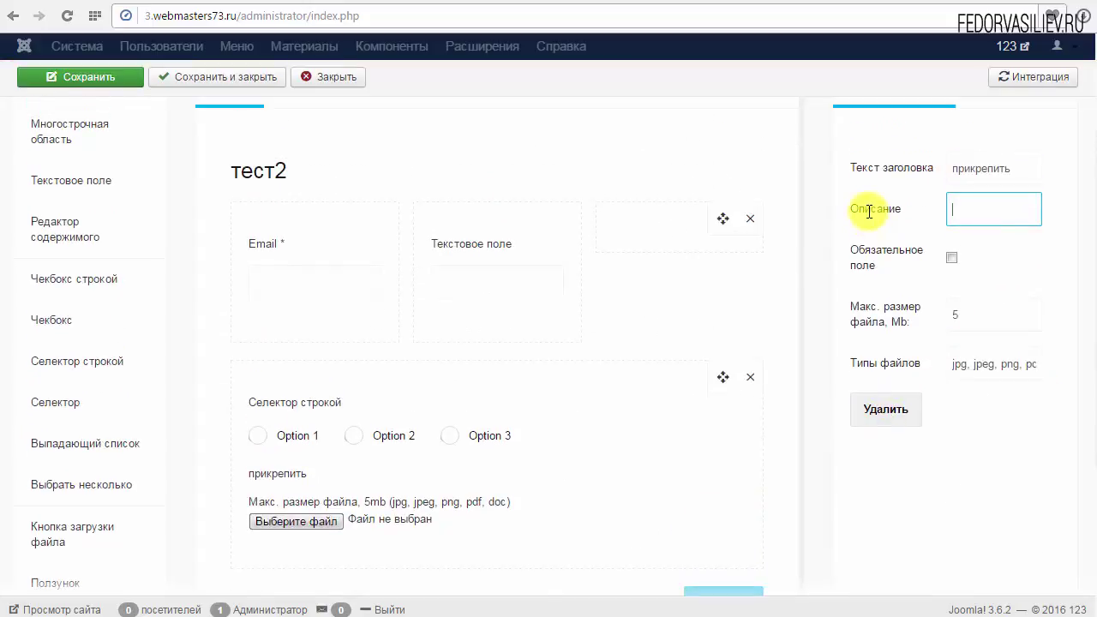
Step: Examine the upload field's description, required-field and maximum file size settings
click(989, 208)
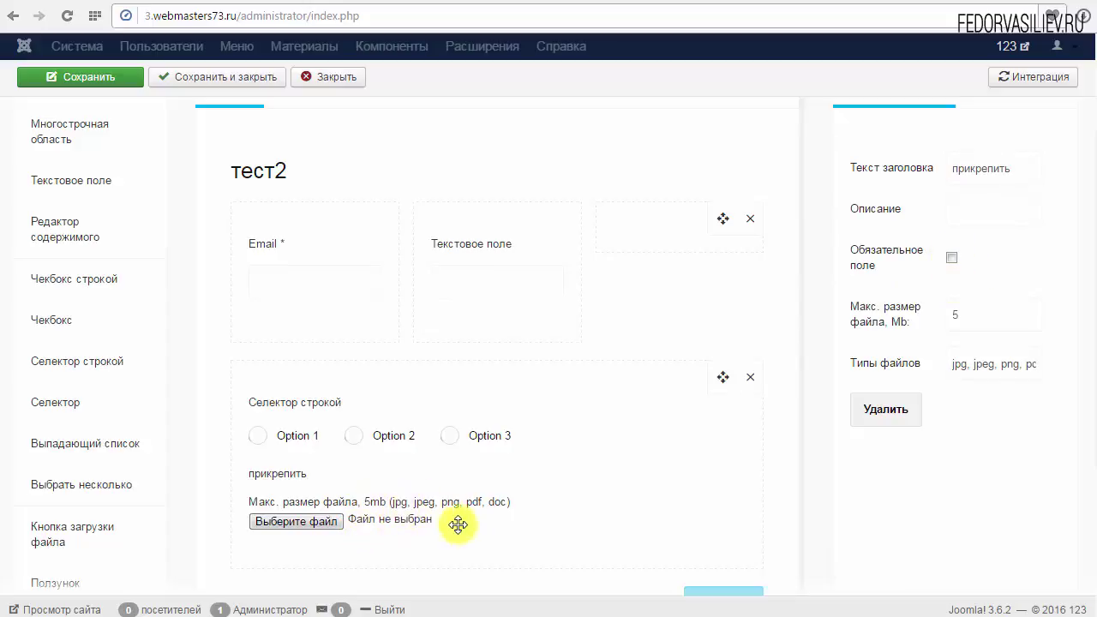
click(951, 258)
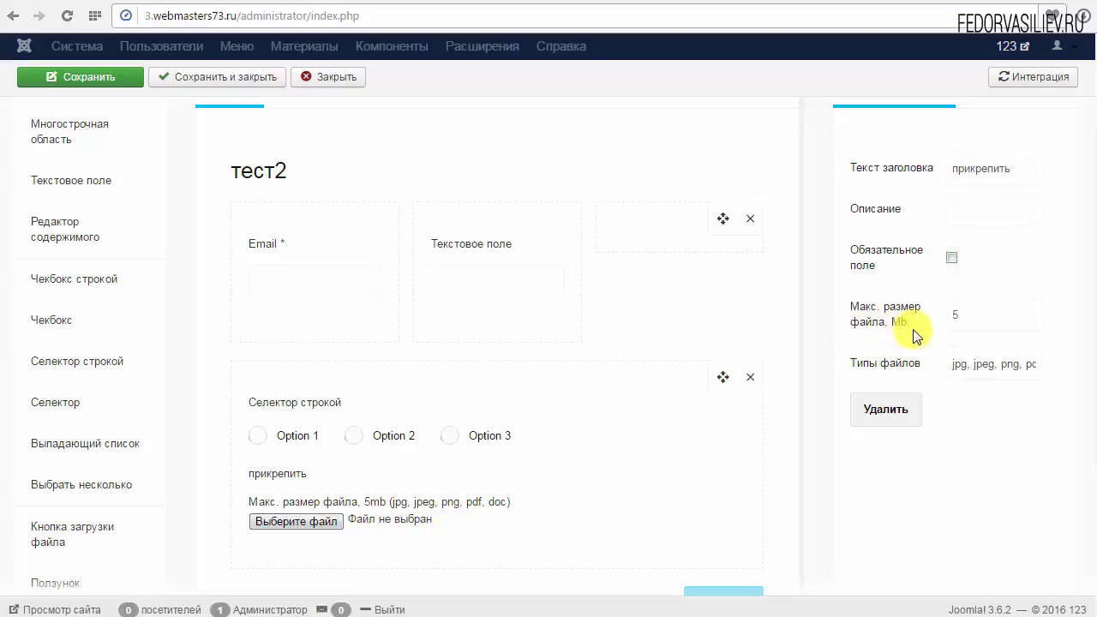
click(961, 315)
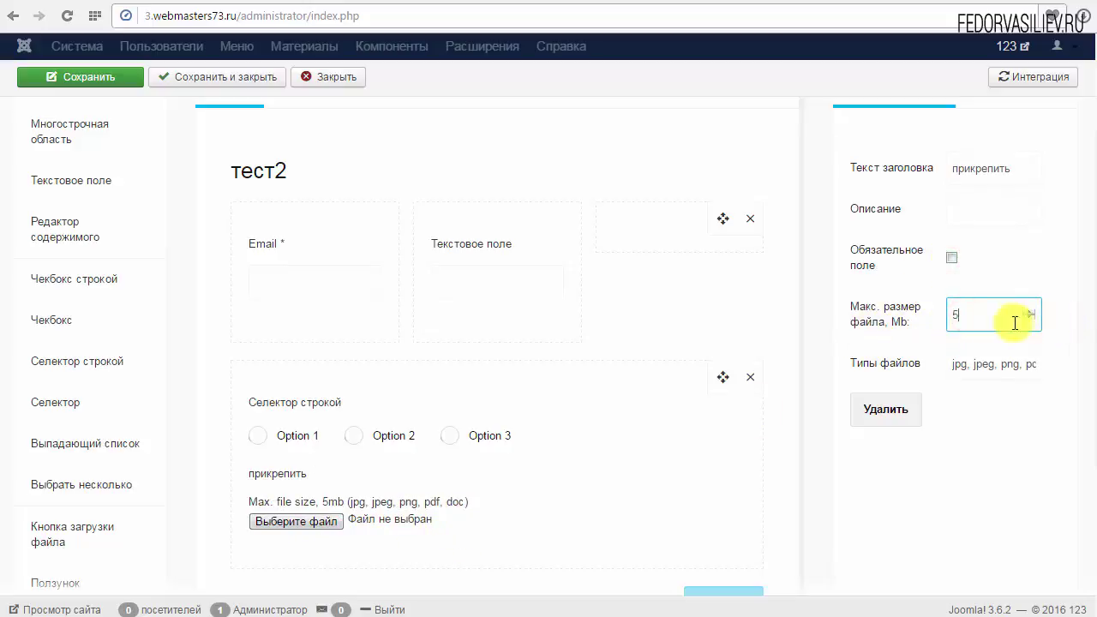
drag(994, 322, 967, 324)
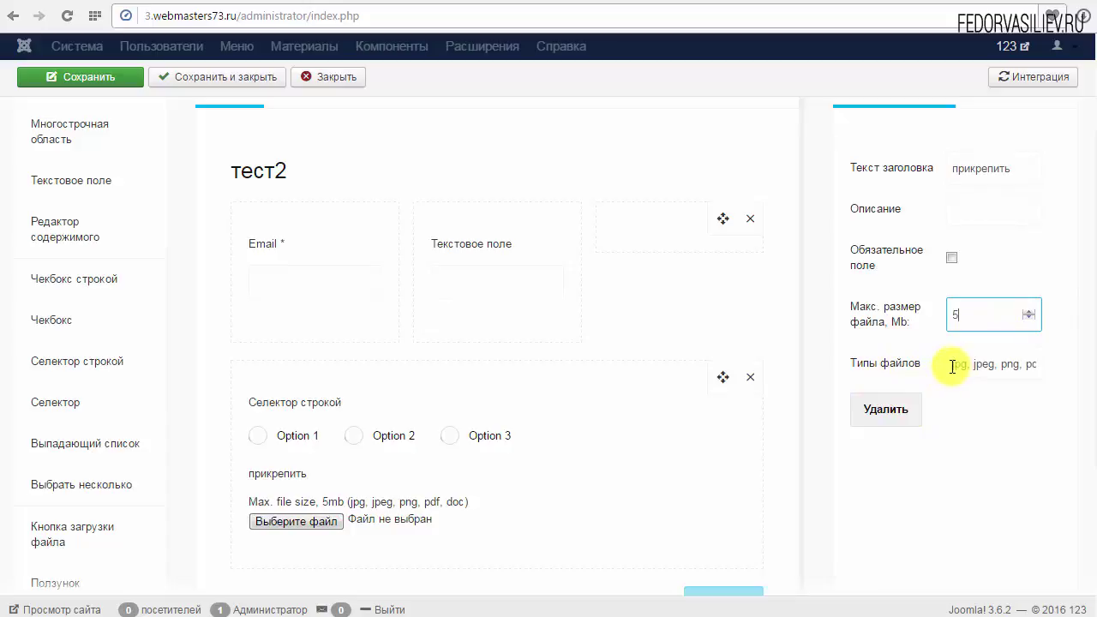
Step: Examine the full list of allowed file types in the upload field's properties
drag(952, 366, 1070, 372)
click(1010, 364)
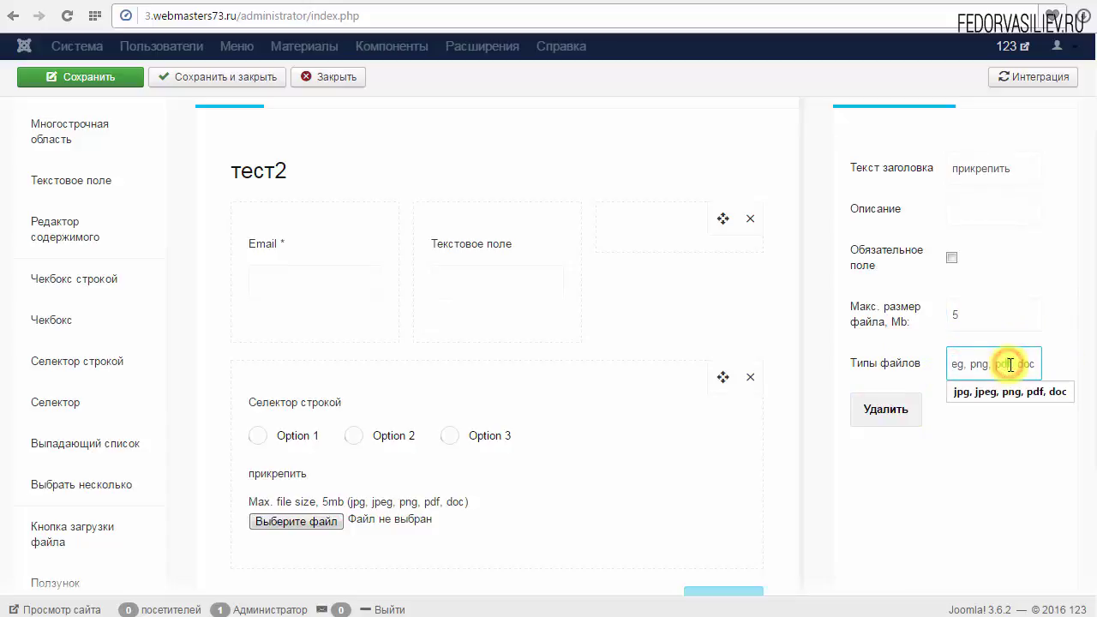
click(1068, 368)
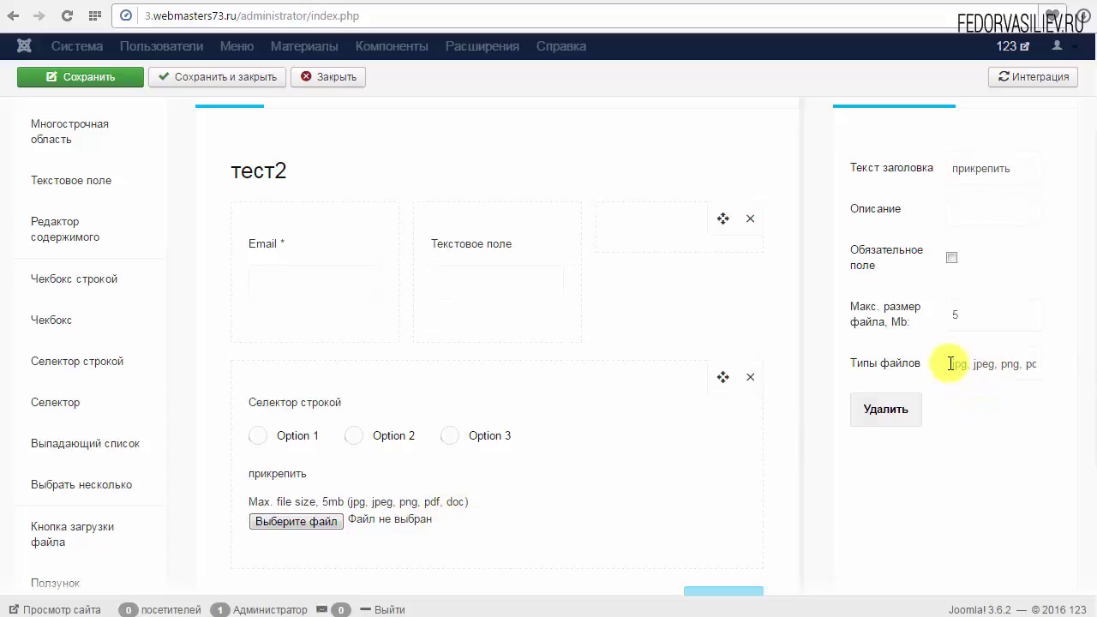
drag(948, 365, 1023, 370)
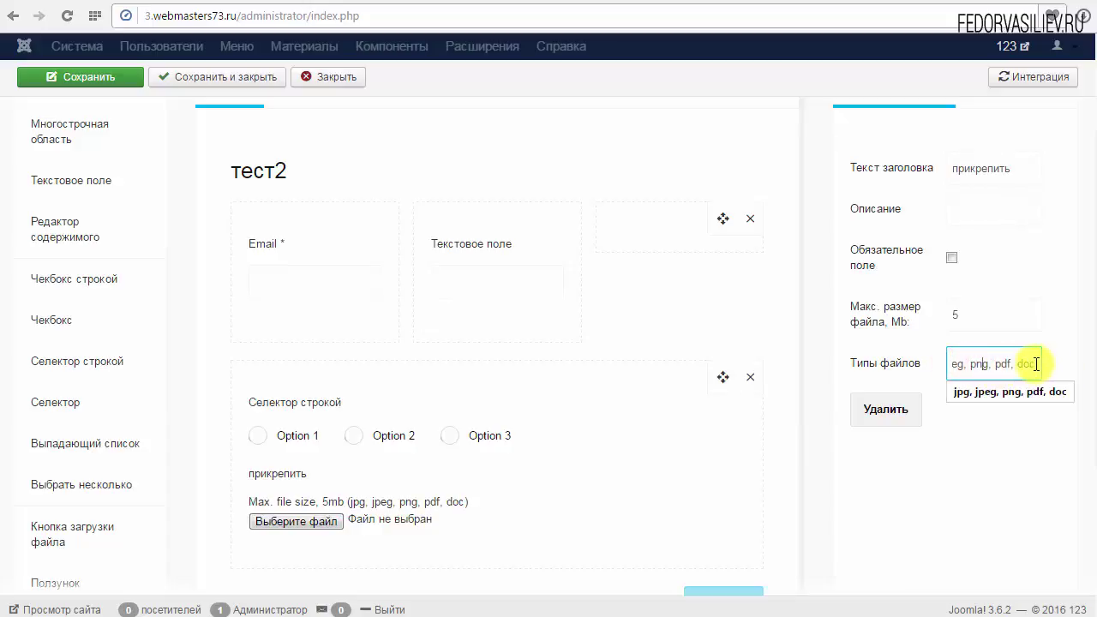
drag(1036, 364, 911, 367)
click(954, 362)
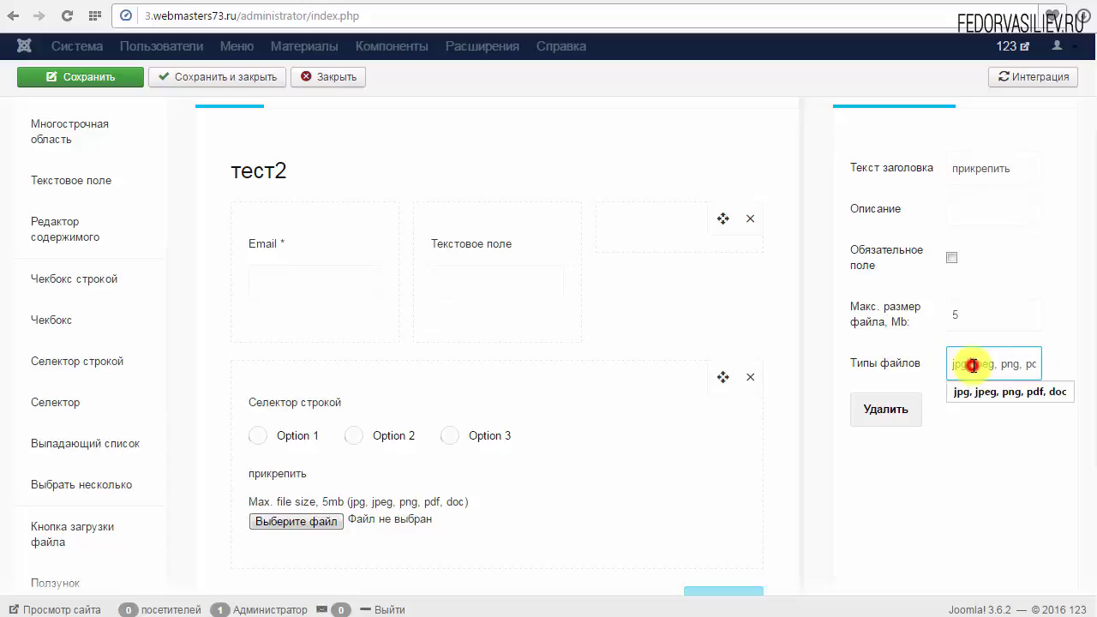
click(1056, 364)
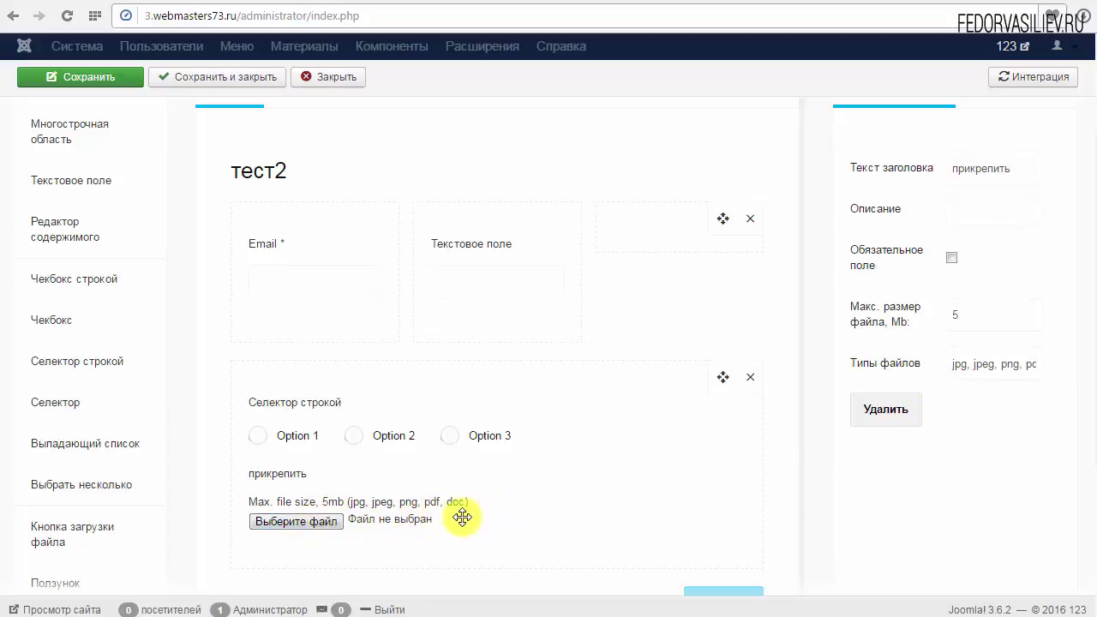
triple_click(957, 365)
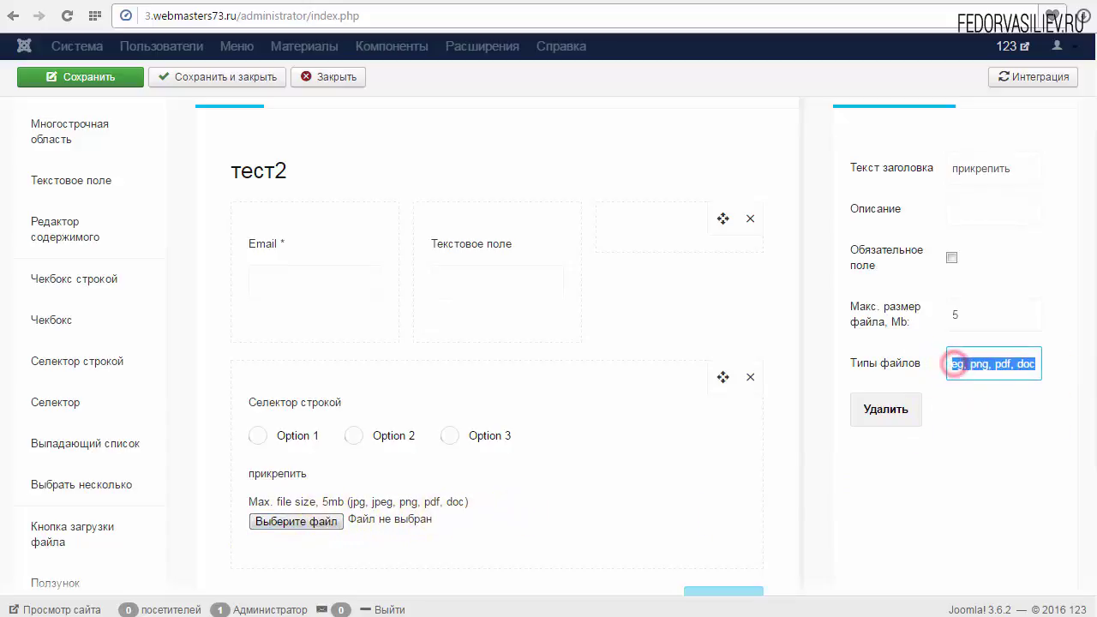
click(1014, 369)
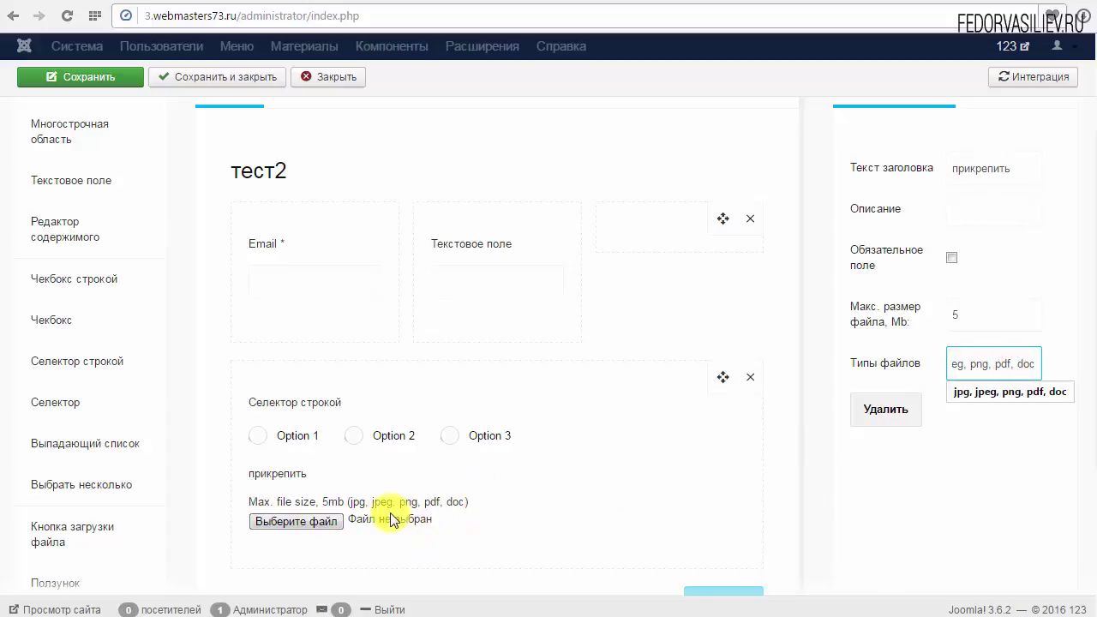
Step: Save the тест2 form with its new file upload field
scroll(1007, 376, up, 2)
scroll(1014, 383, down, 4)
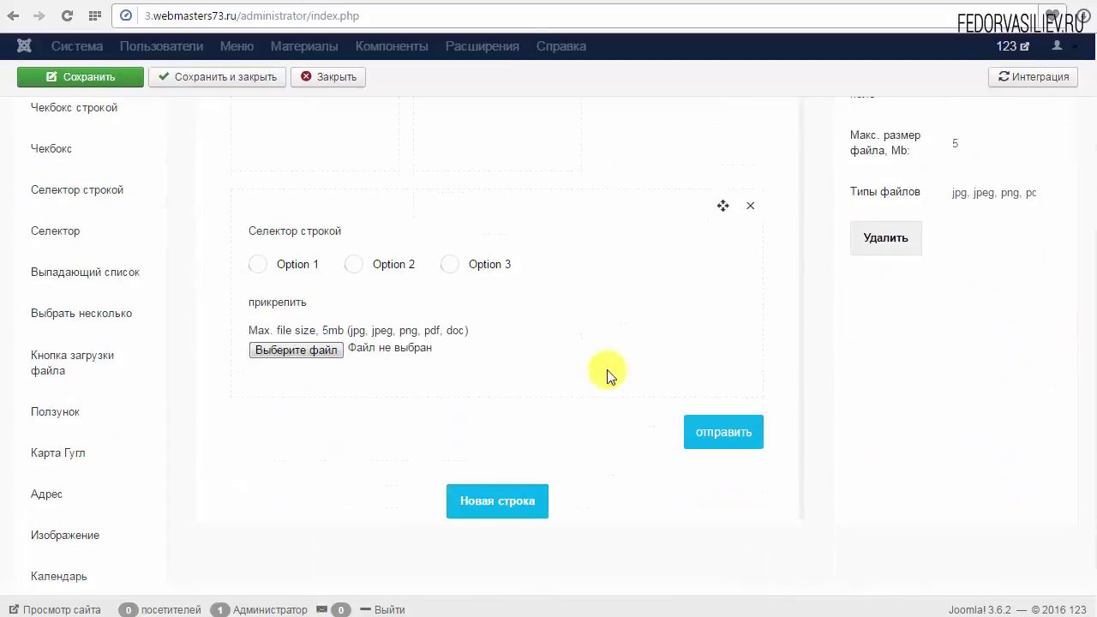
click(50, 75)
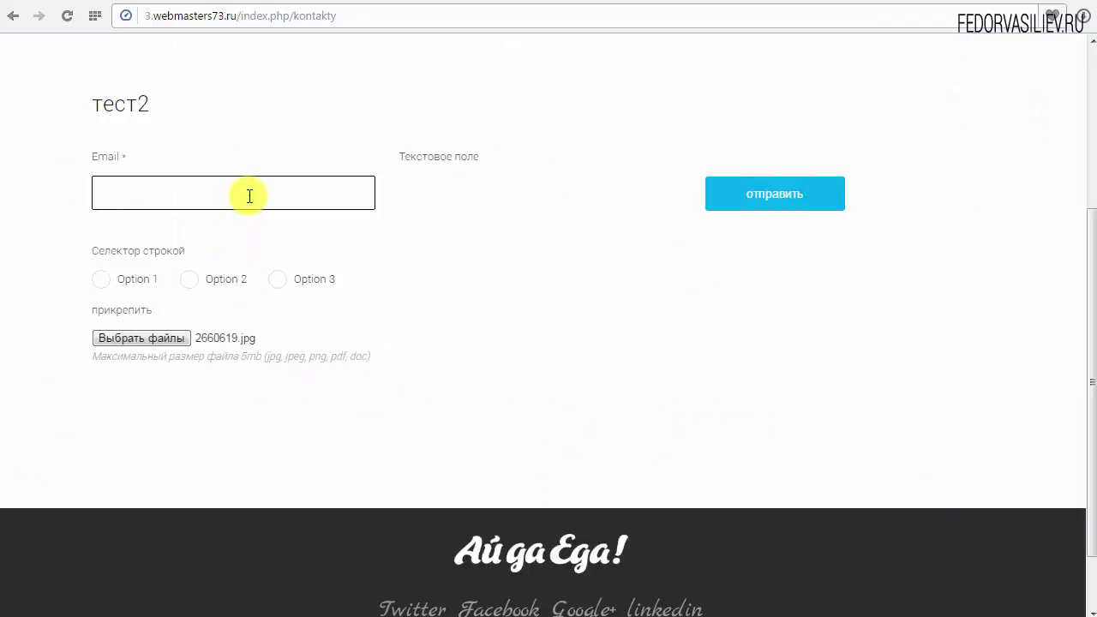
Step: Fill in the тест2 form's Email field with the e-mail address and choose Option 2 under «Селектор строкой»
key(ctrl+v)
key(Tab)
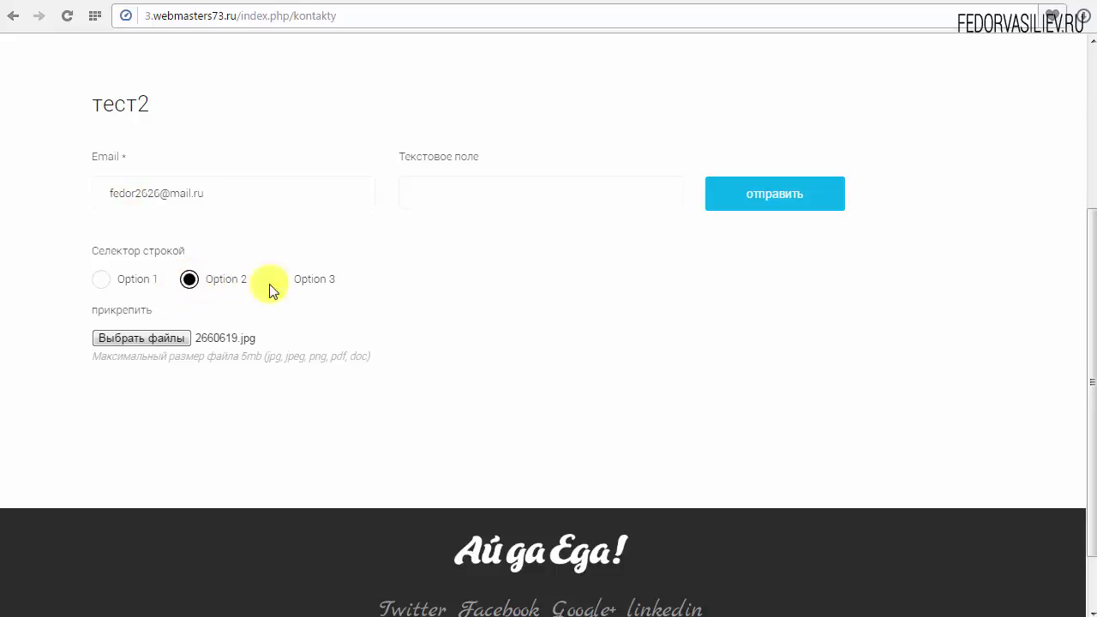
Step: Attach the image 2660619.jpg in the «прикрепить» field and submit the тест2 form
click(162, 340)
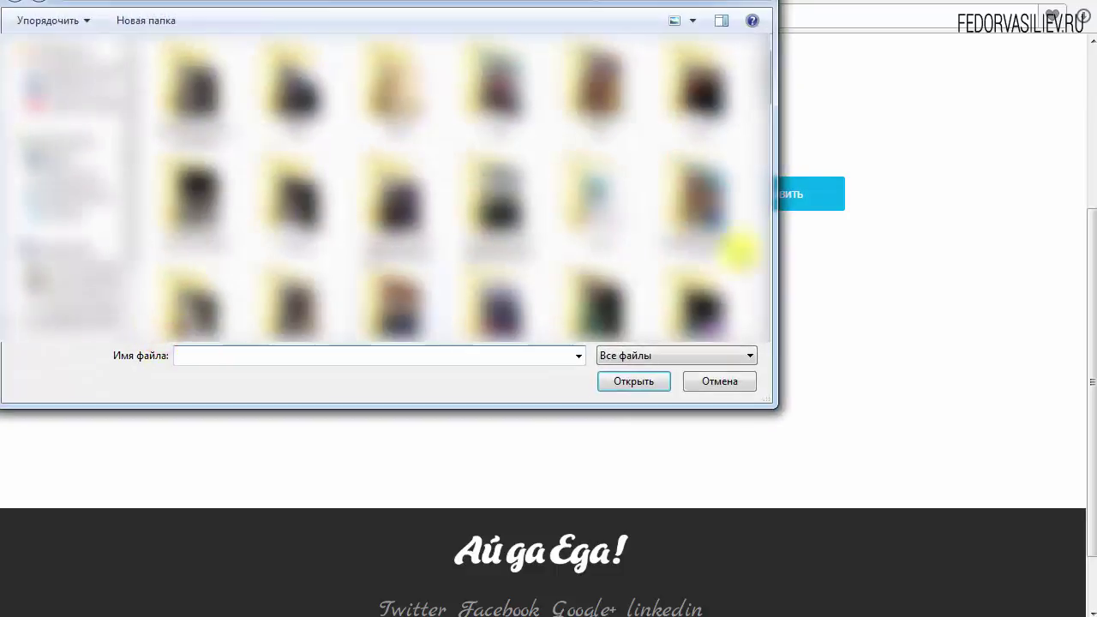
drag(759, 93, 784, 240)
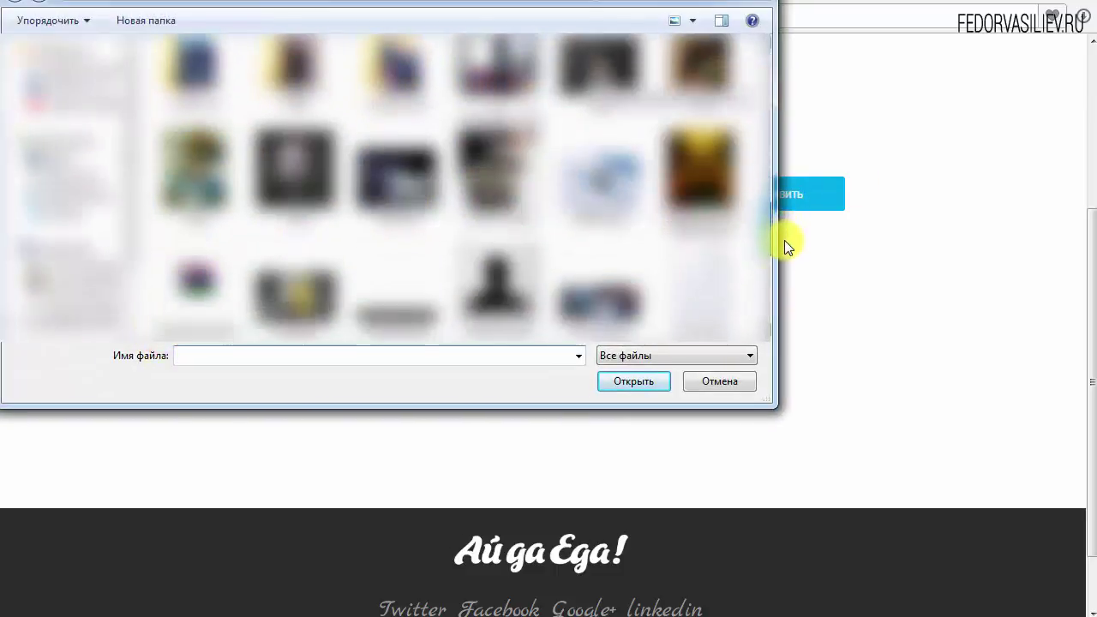
click(599, 197)
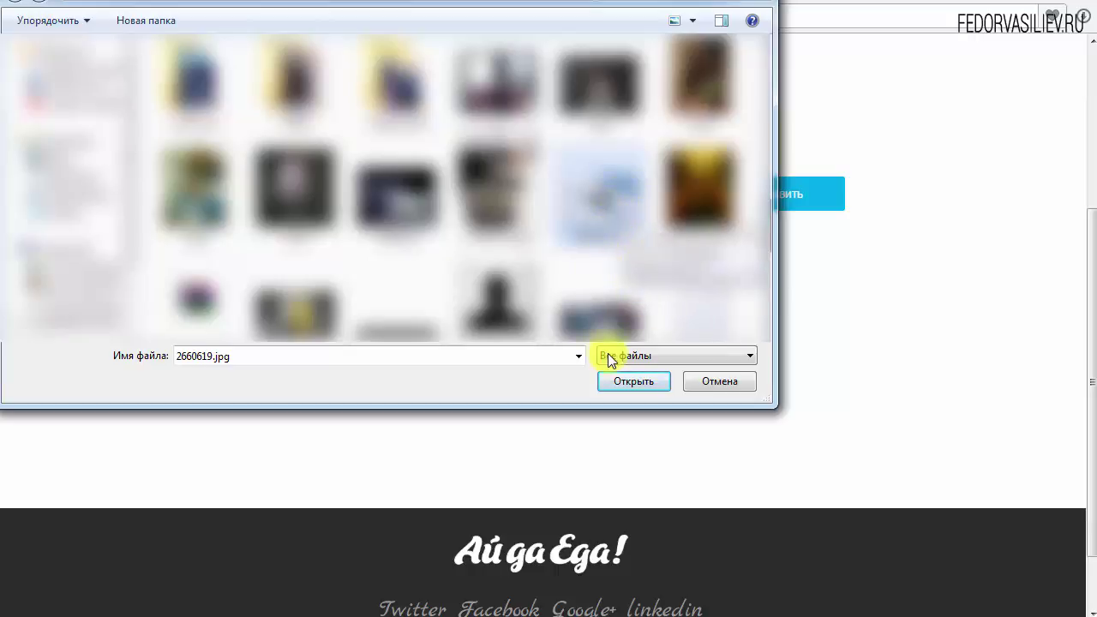
click(629, 380)
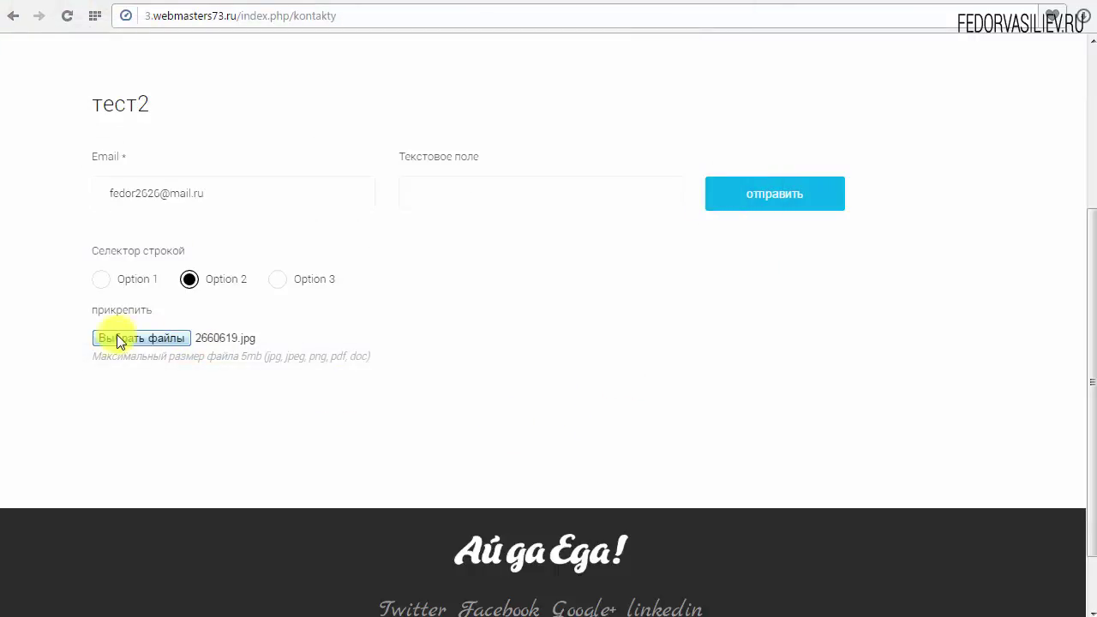
click(773, 199)
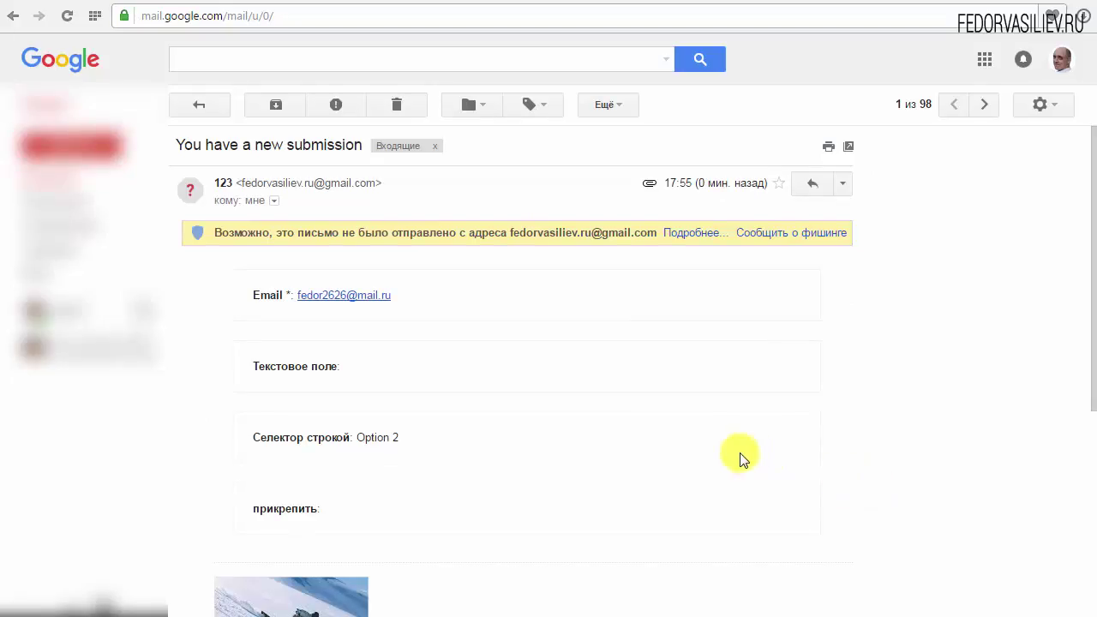
Step: Examine the form submission e-mail in Gmail, checking each field's value, and open the attached image
drag(1092, 240, 1092, 287)
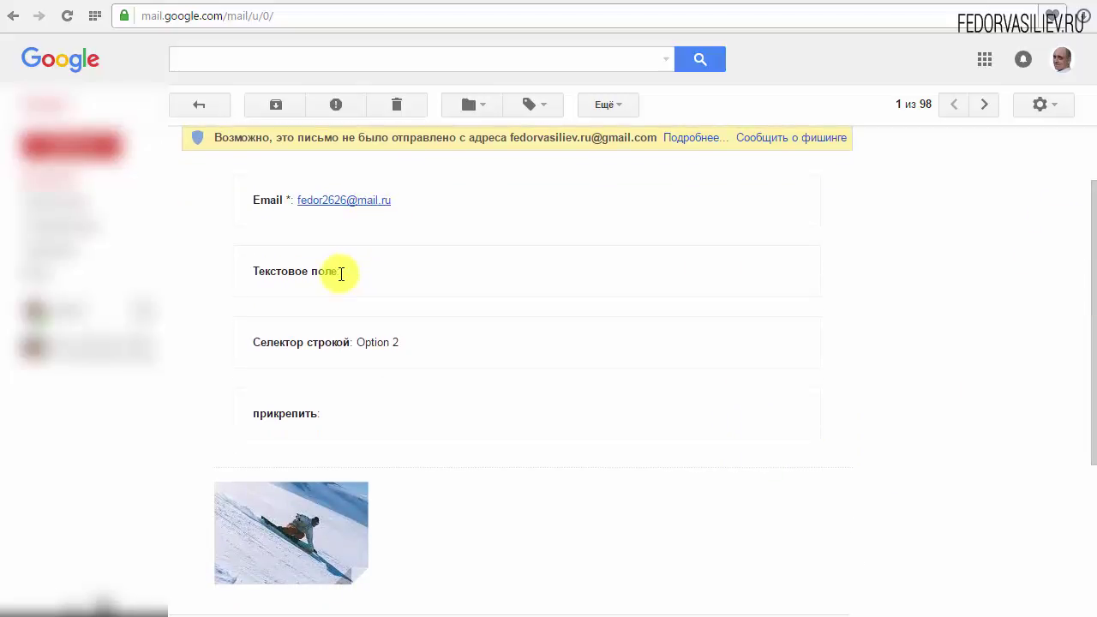
double_click(325, 271)
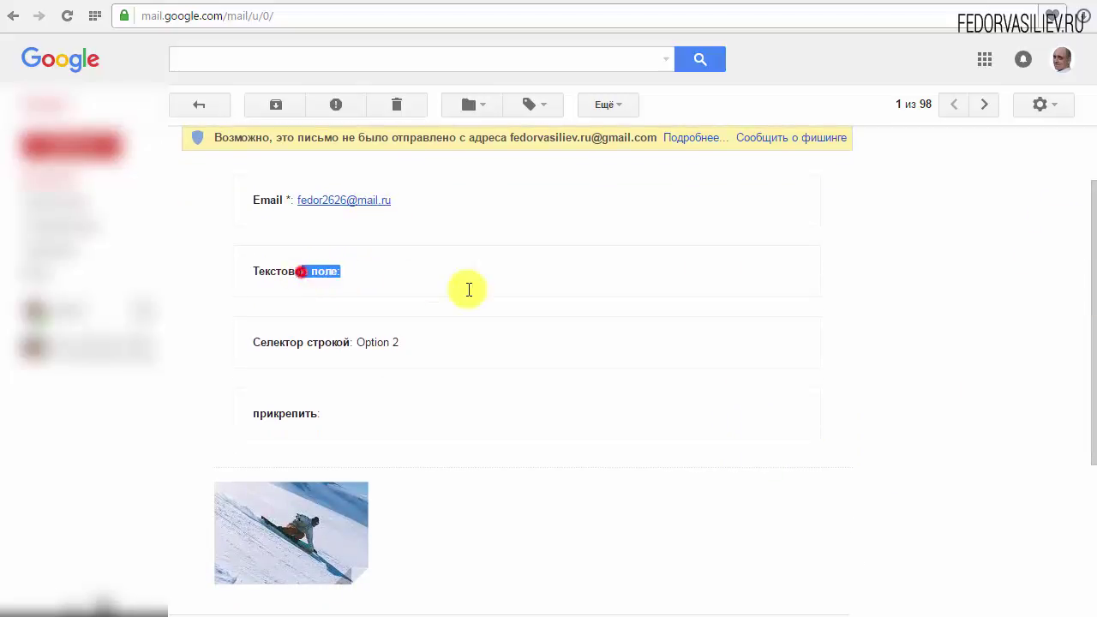
click(260, 341)
drag(261, 341, 391, 344)
click(431, 340)
scroll(431, 341, down, 3)
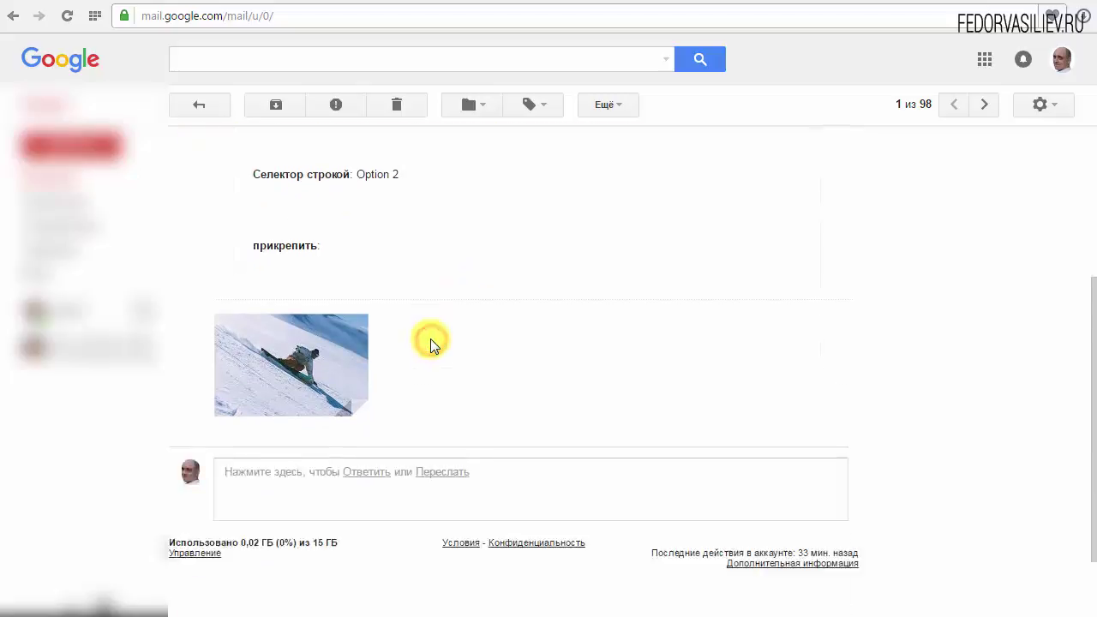
mouse_move(270, 294)
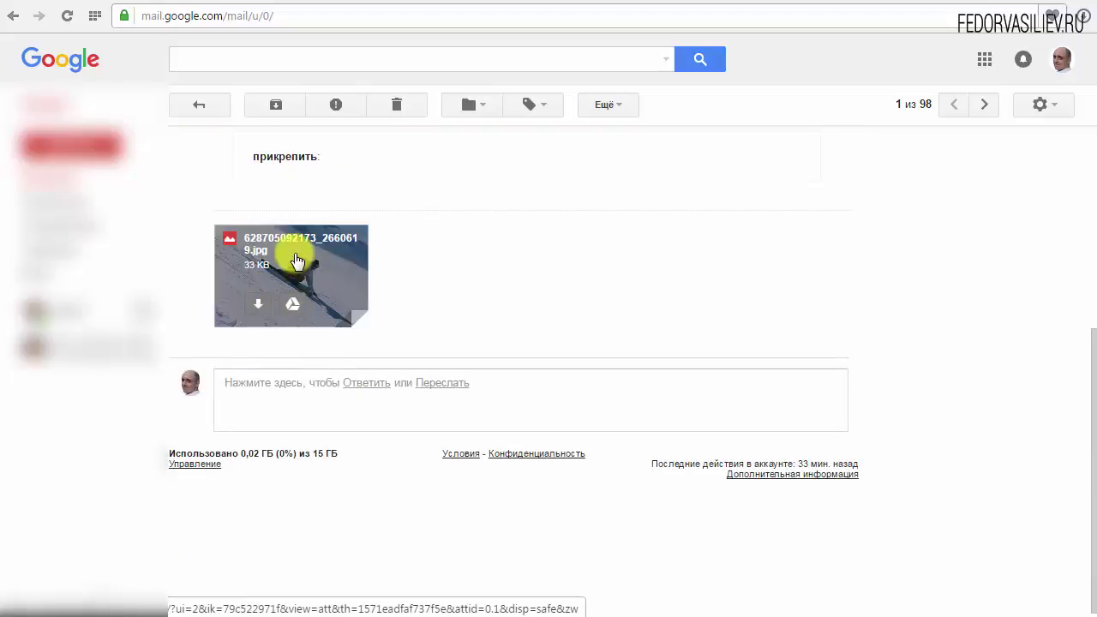
click(300, 272)
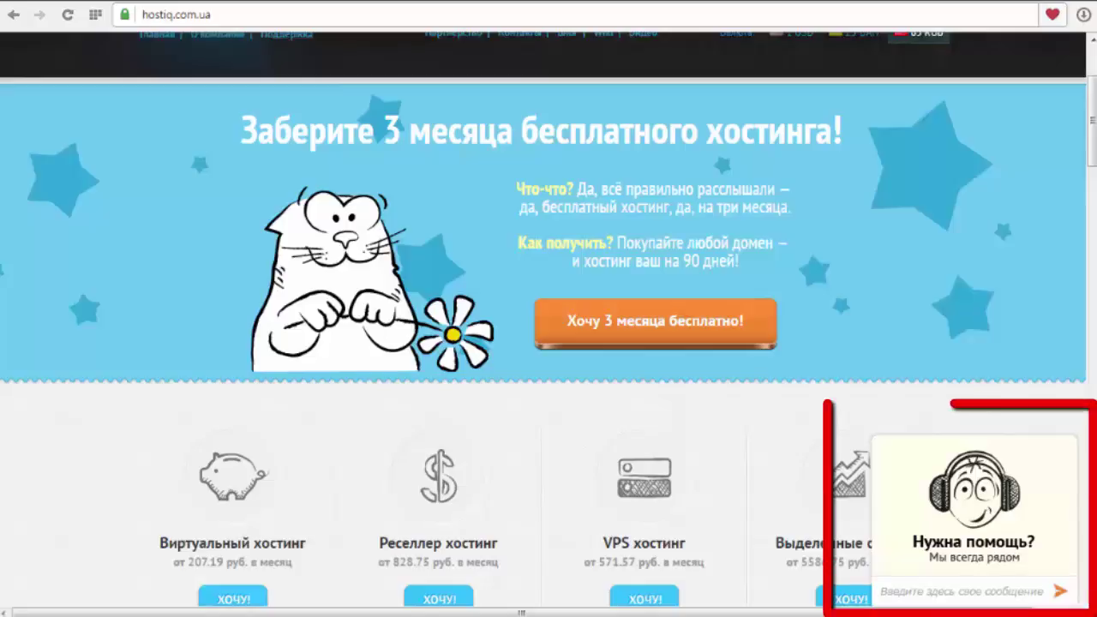
Step: View the online support chat form on the hostiq.com.ua site and minimise it again
click(966, 542)
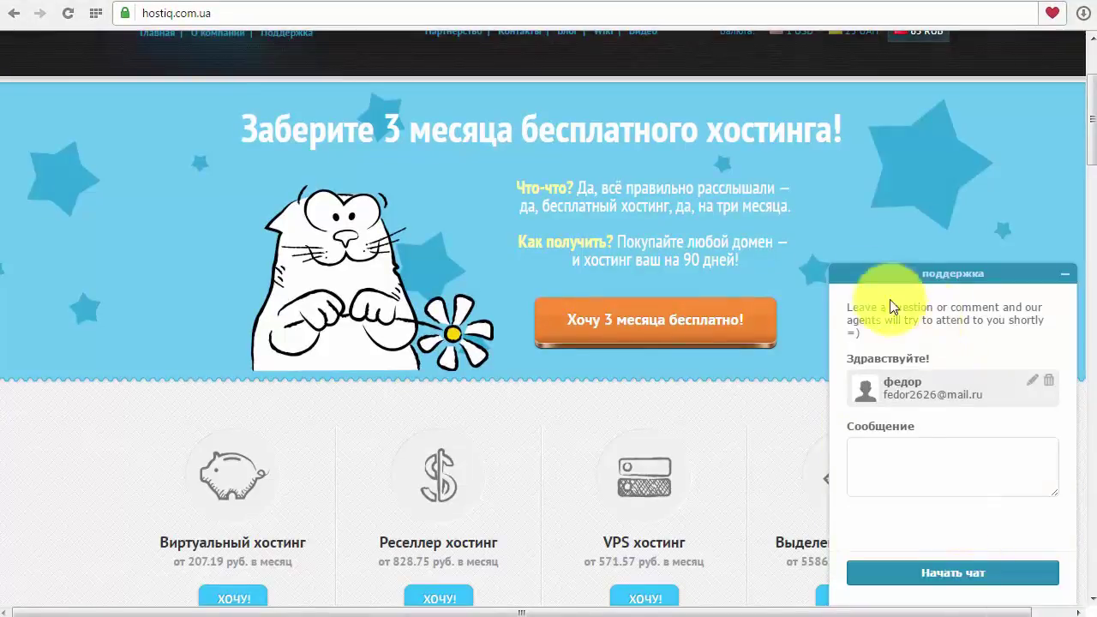
click(1064, 273)
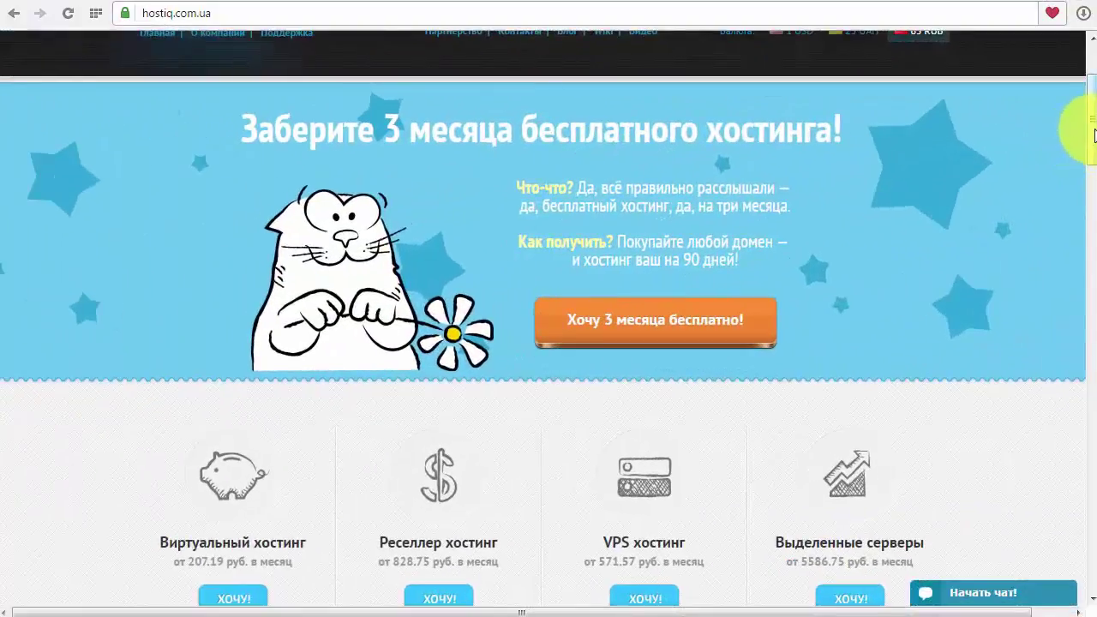
mouse_move(1092, 129)
mouse_down()
mouse_move(1095, 181)
mouse_move(1094, 135)
mouse_up()
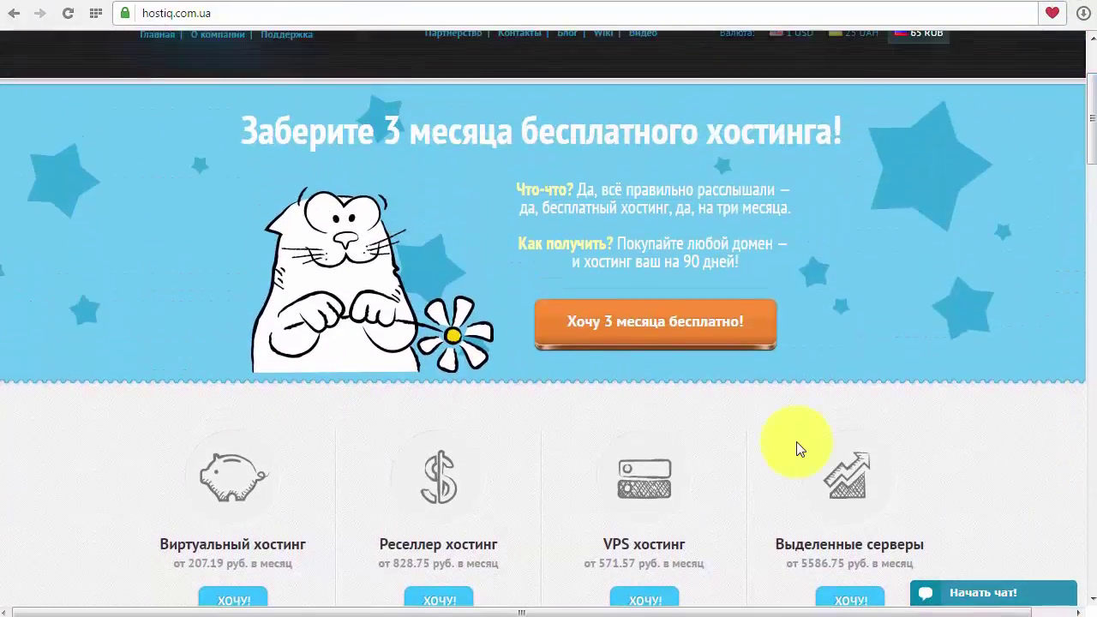